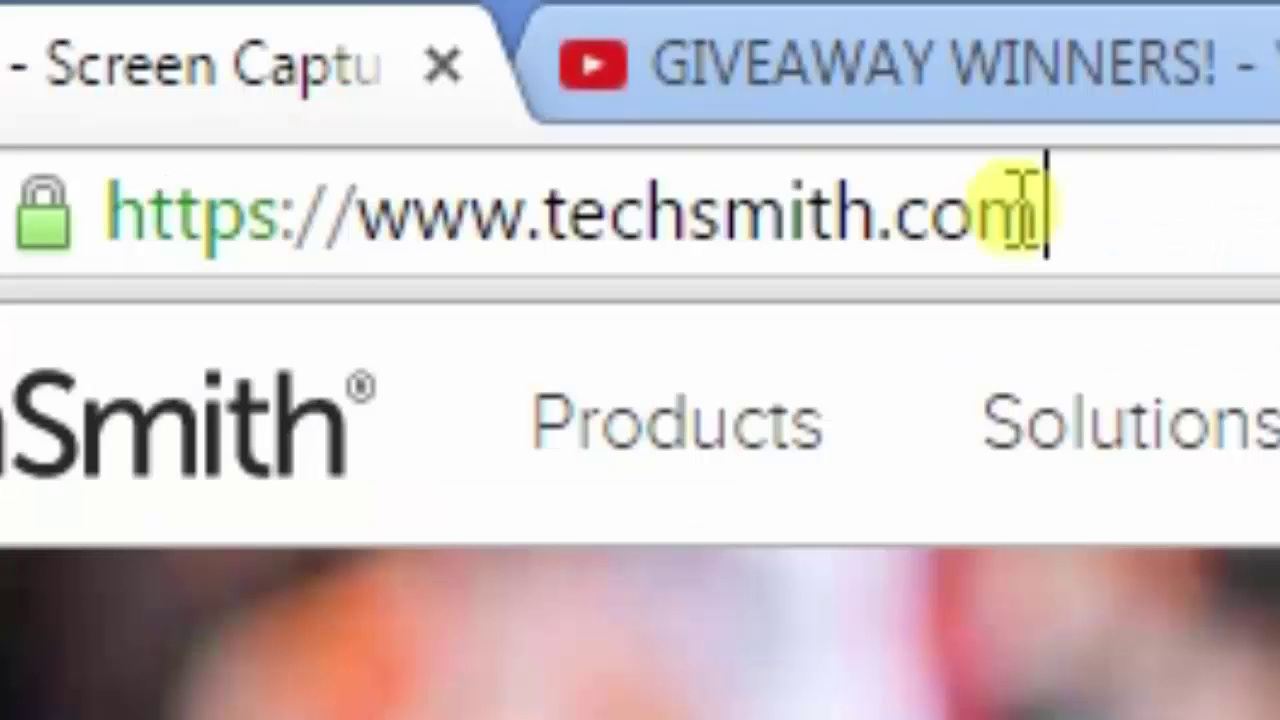
Scroll to the techsmith.com footer and go to the Camtasia product page under Products
left_click(388, 54)
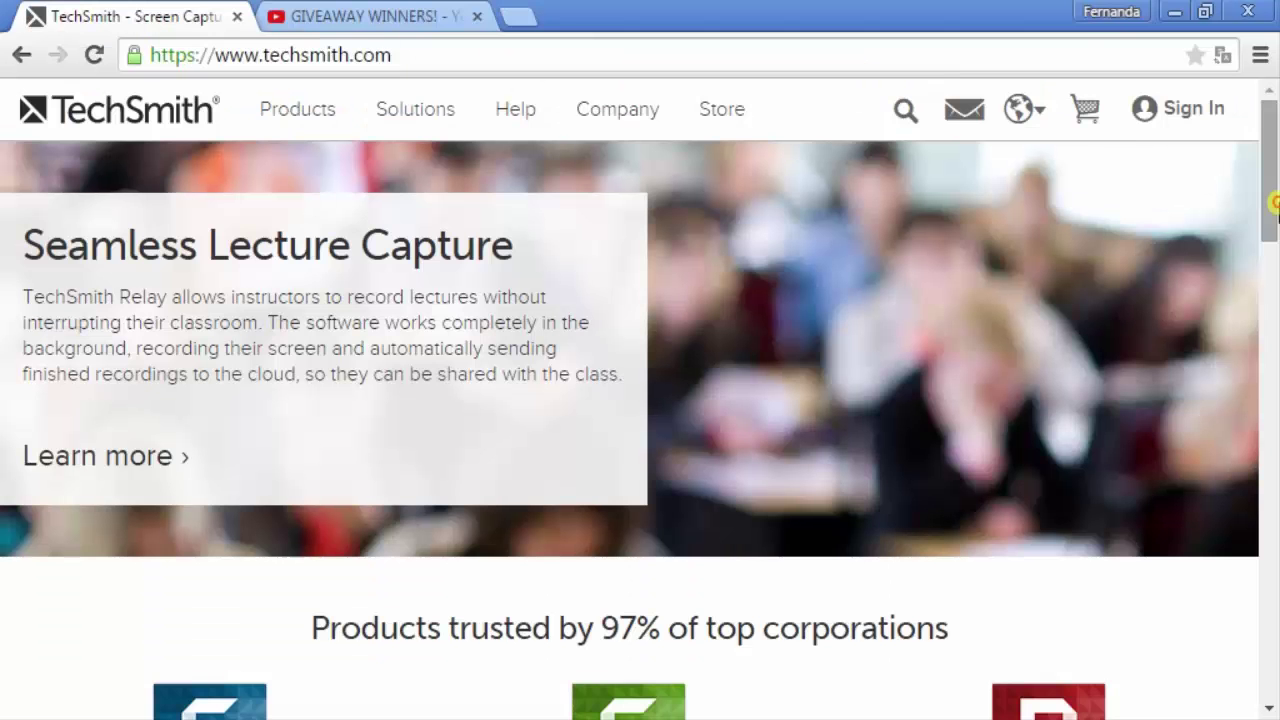
left_click_drag(1272, 205, 1265, 685)
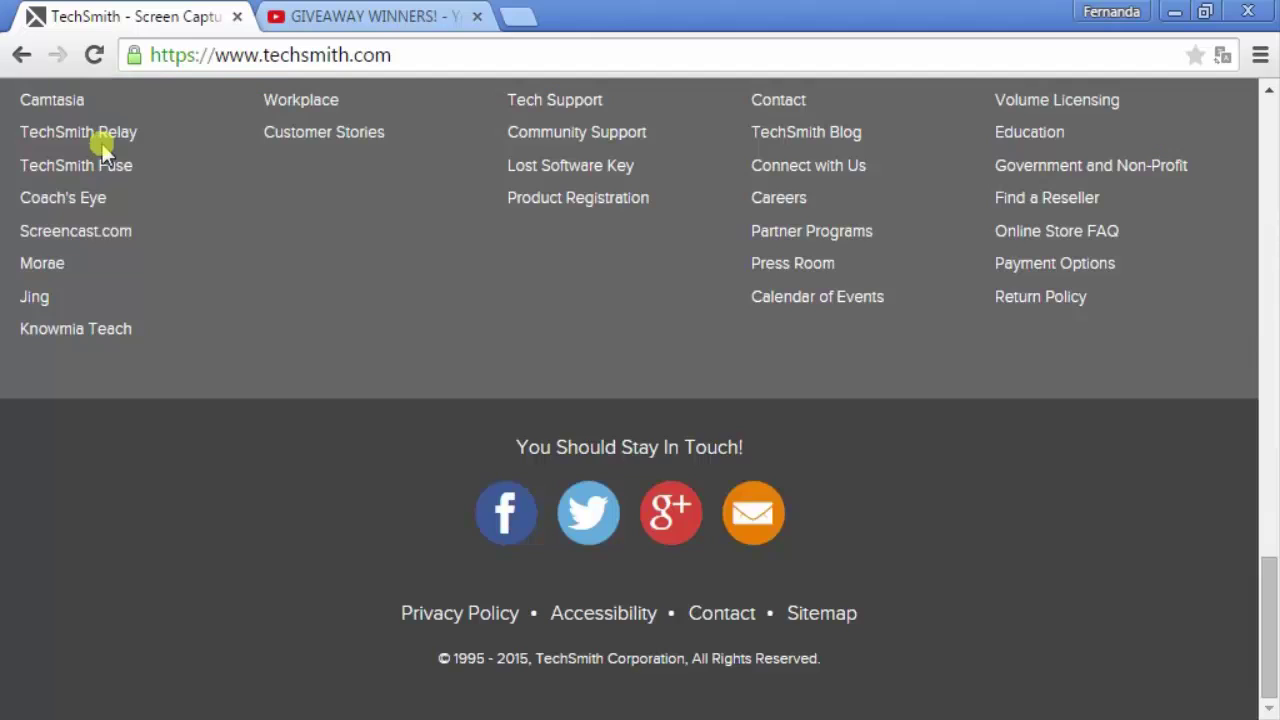
left_click(57, 100)
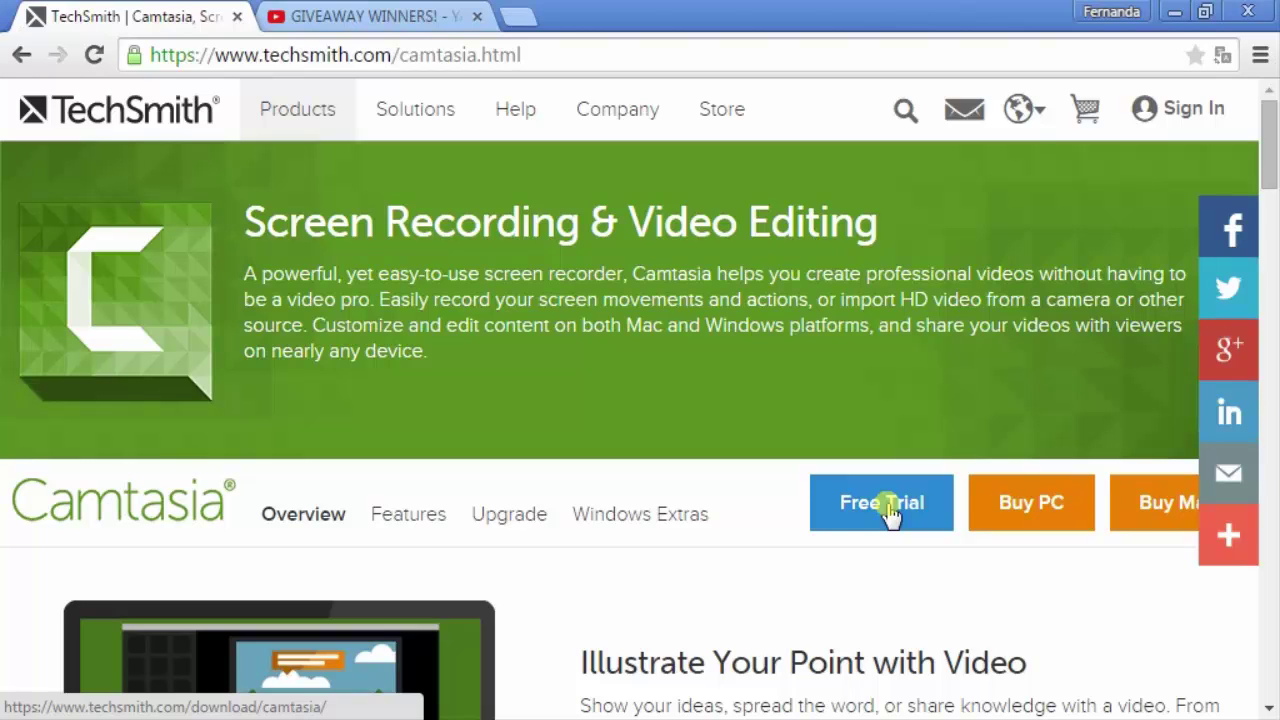
Download the Windows Camtasia free trial installer, camtasia.exe, set to open when finished
left_click(886, 506)
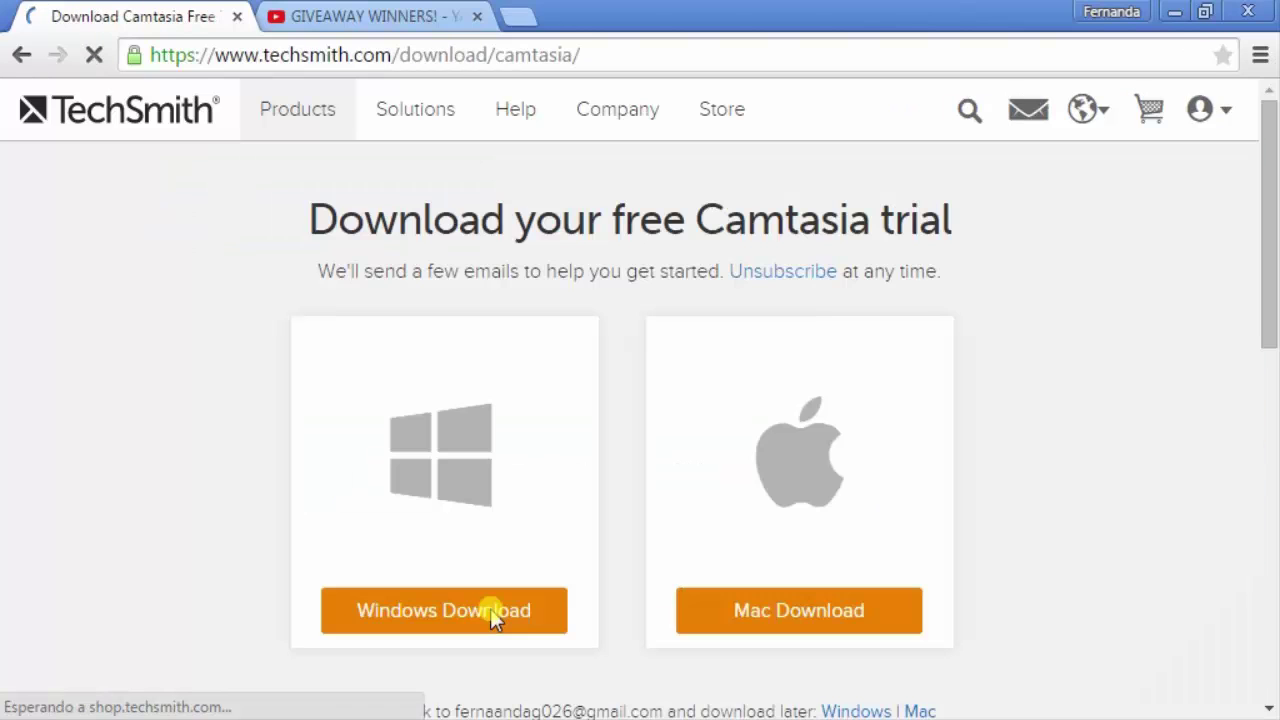
left_click(491, 618)
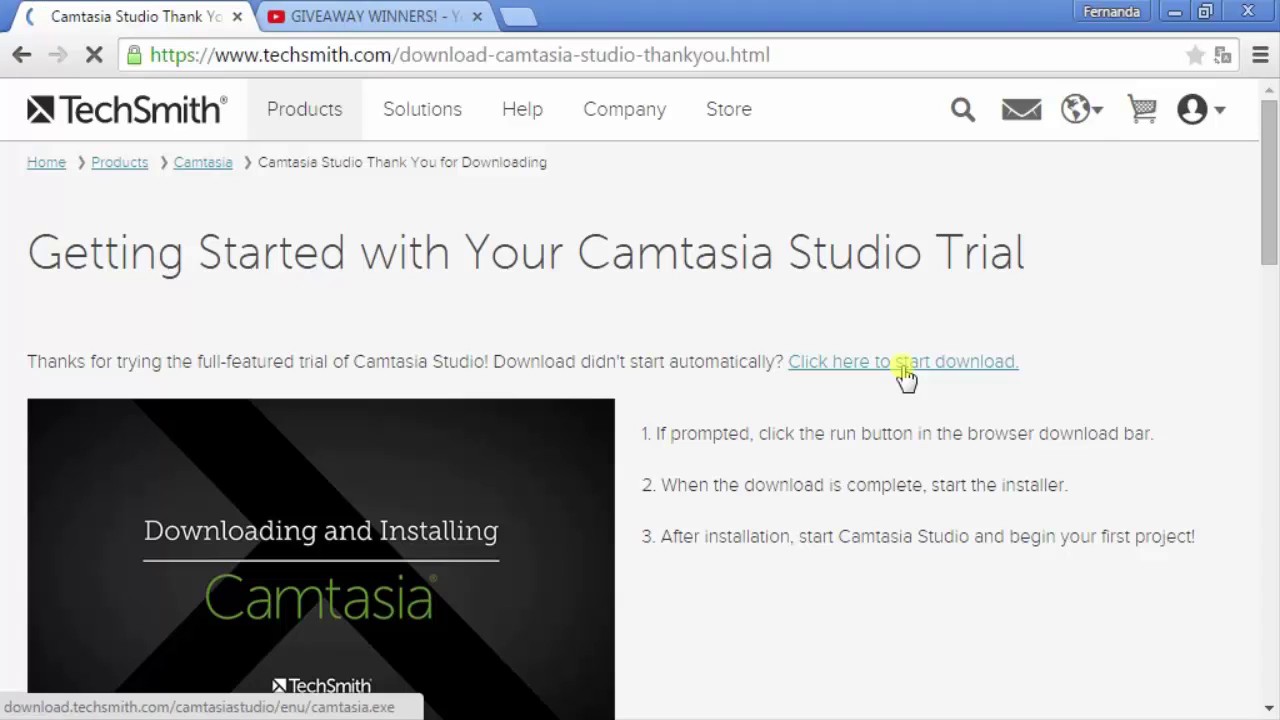
left_click(903, 366)
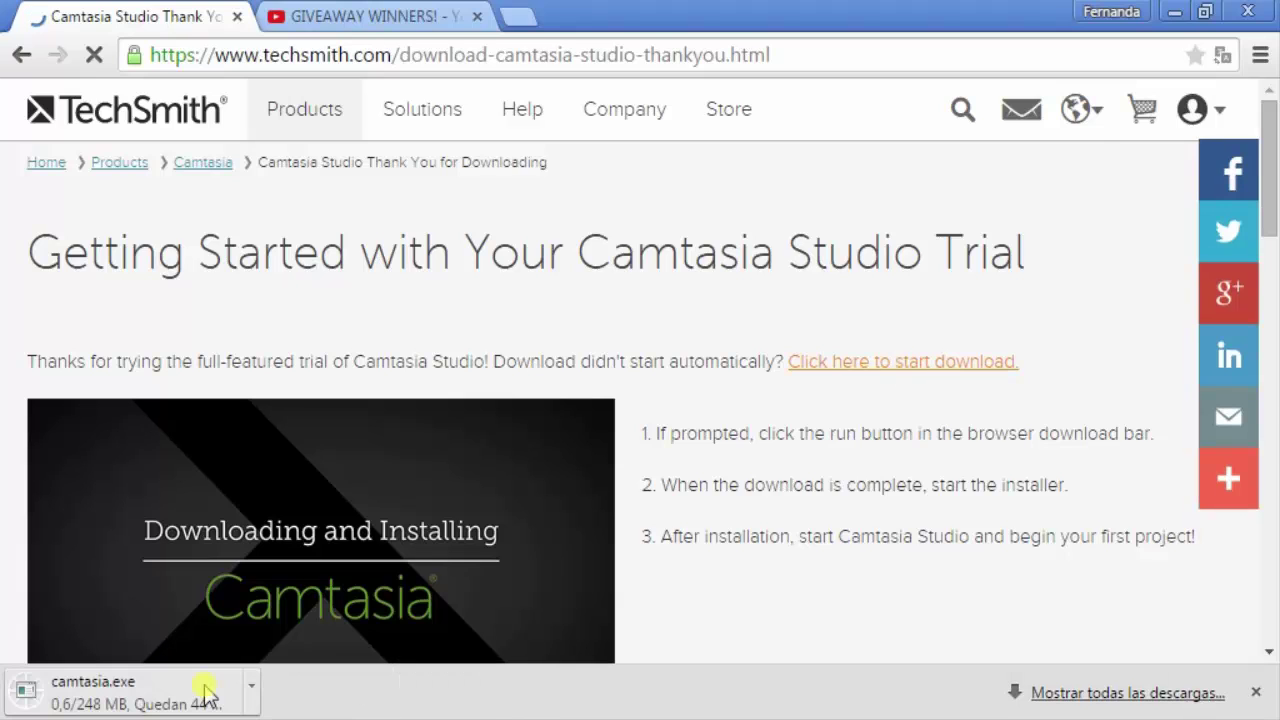
left_click(255, 688)
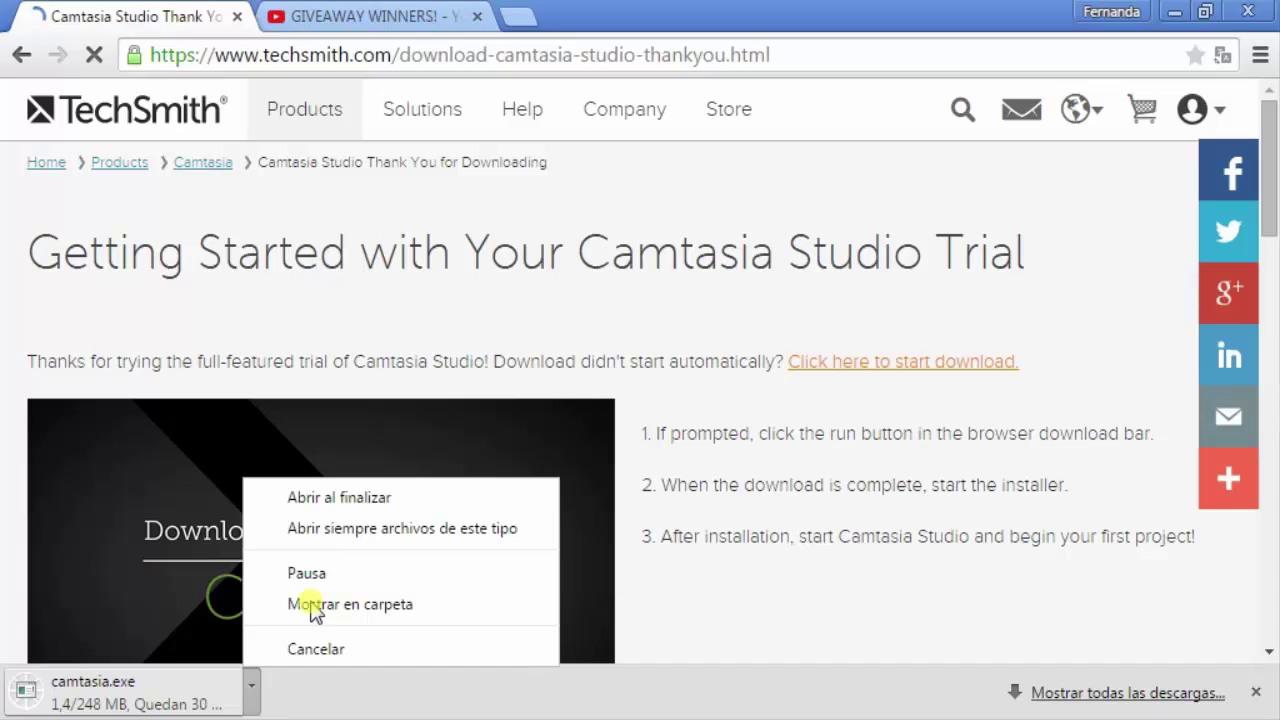
left_click(372, 500)
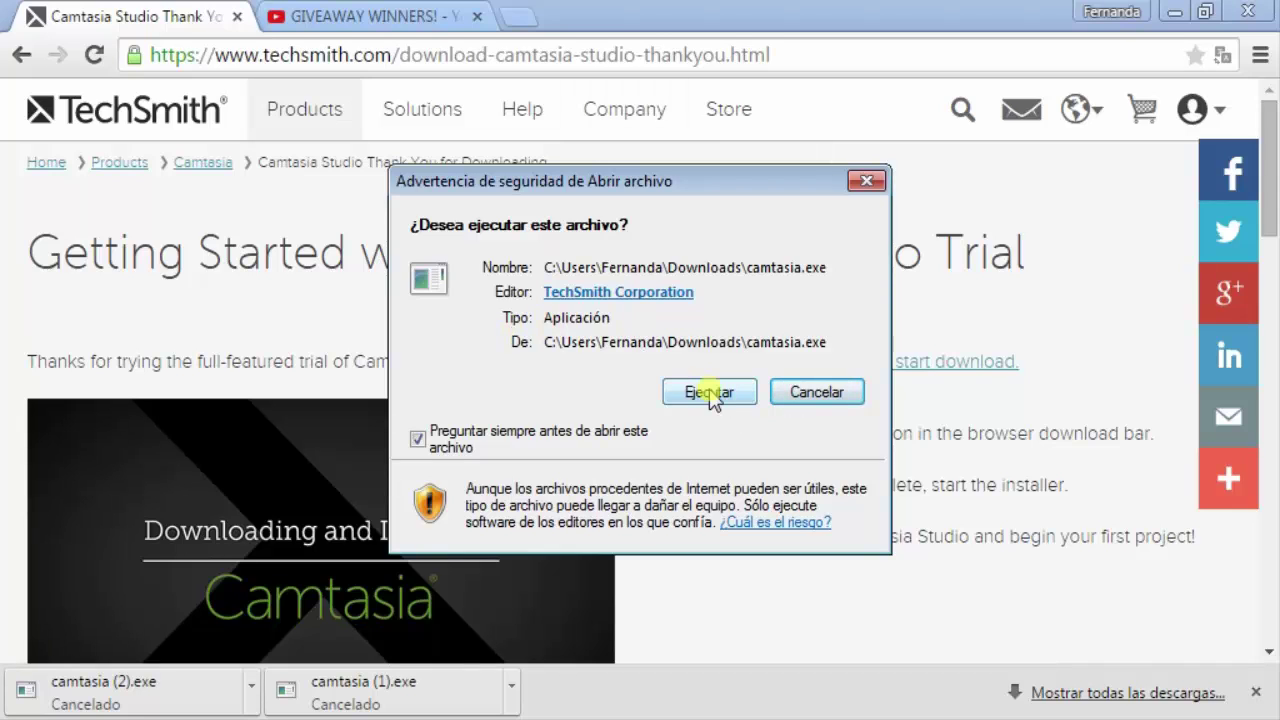
Run camtasia.exe with U.S. English as the setup language and let components copy
left_click(710, 393)
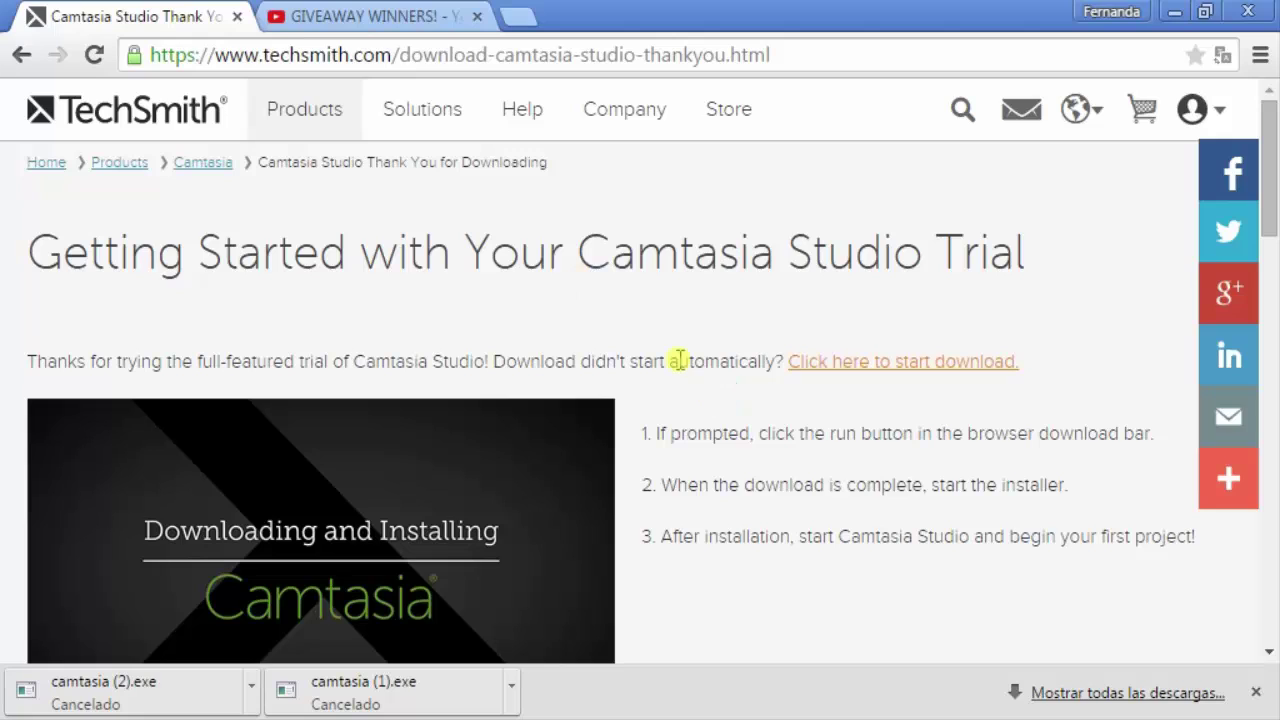
left_click(1184, 12)
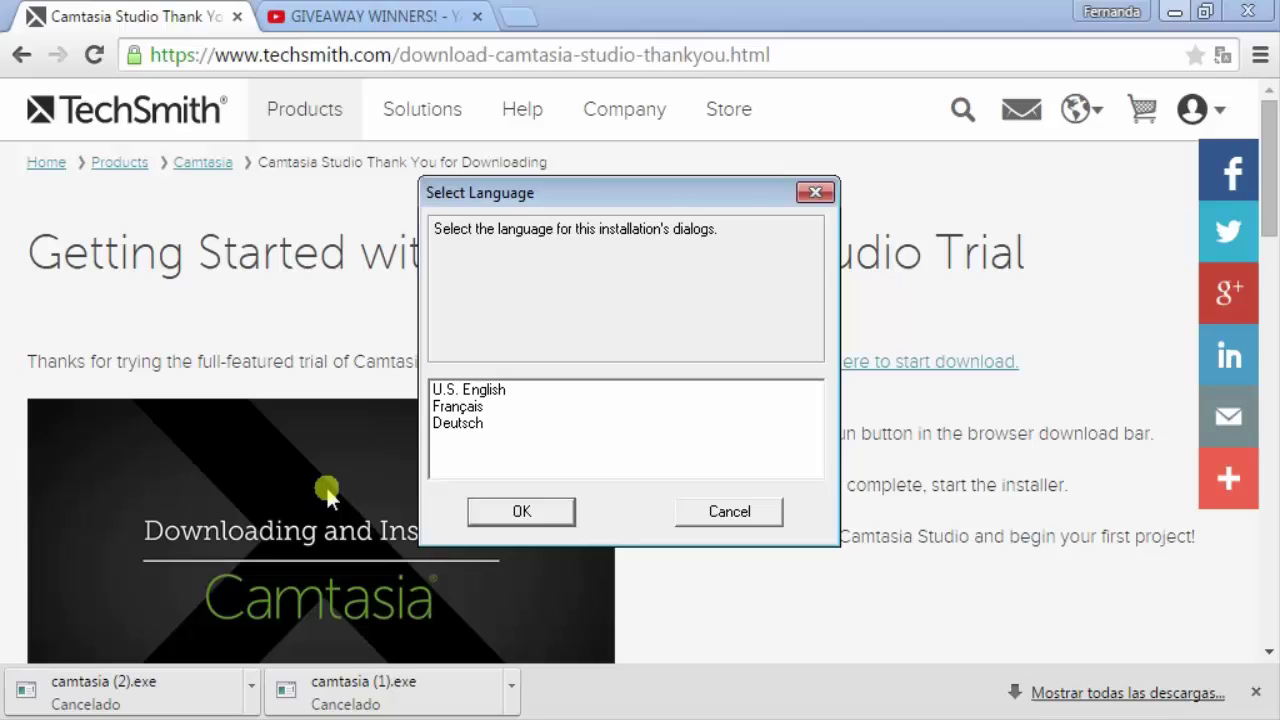
left_click(507, 392)
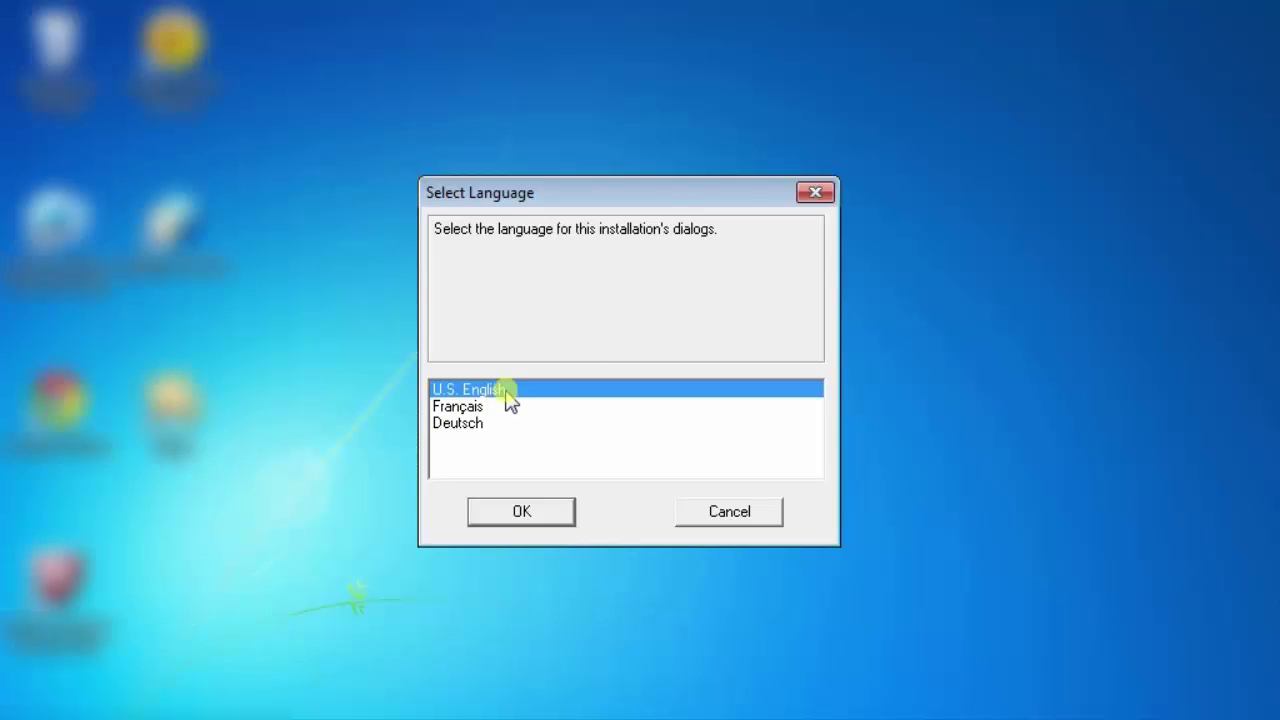
left_click(546, 517)
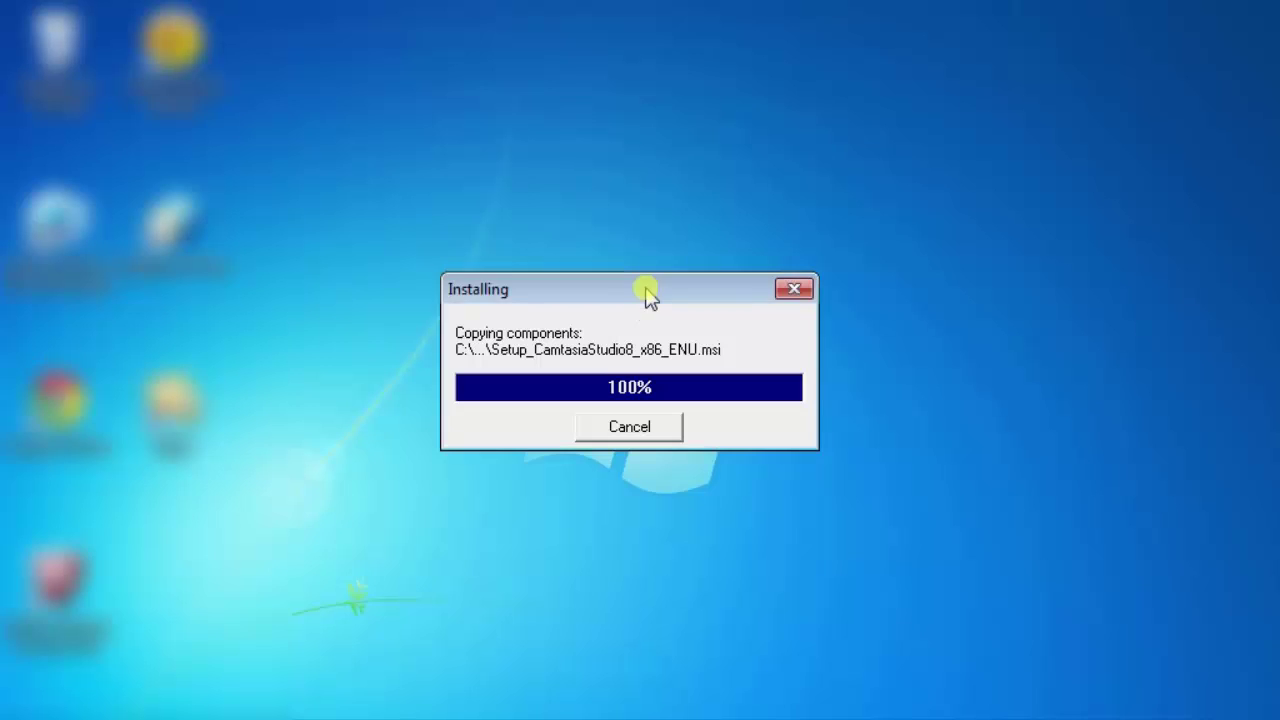
left_click_drag(648, 292, 665, 714)
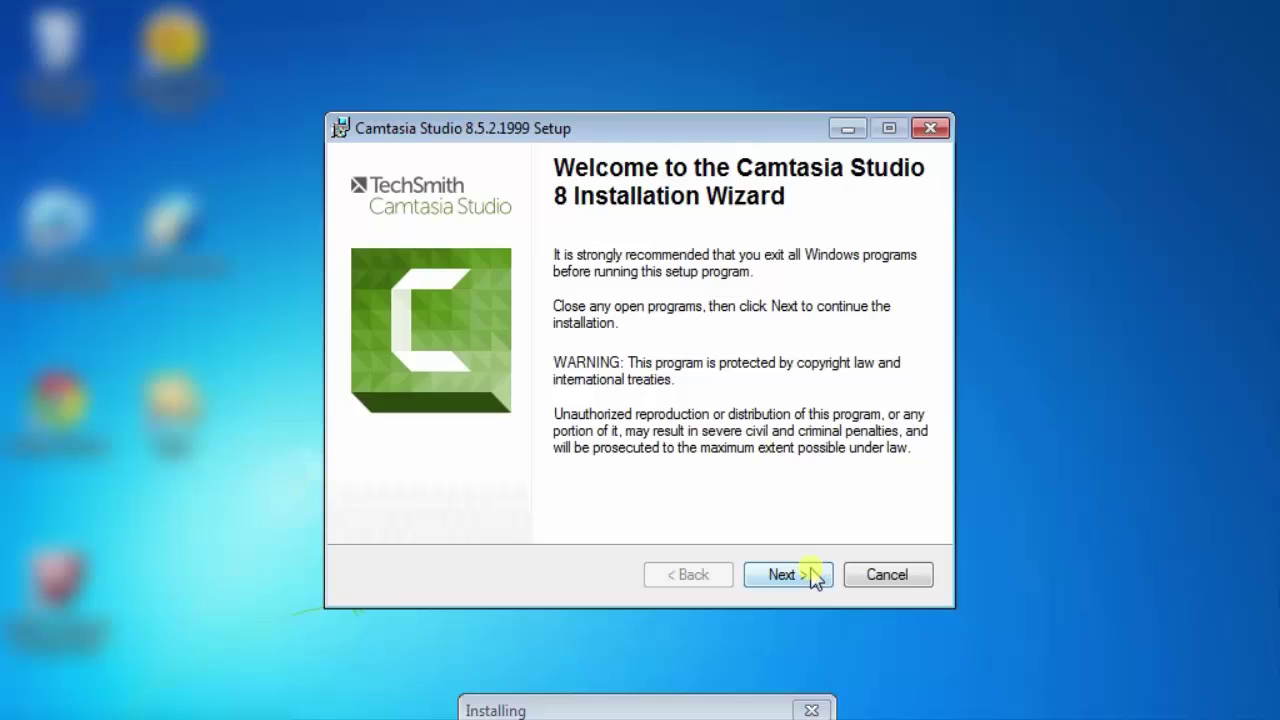
Accept the license, keep Free trial and the default Program Files folder, and install
left_click(812, 572)
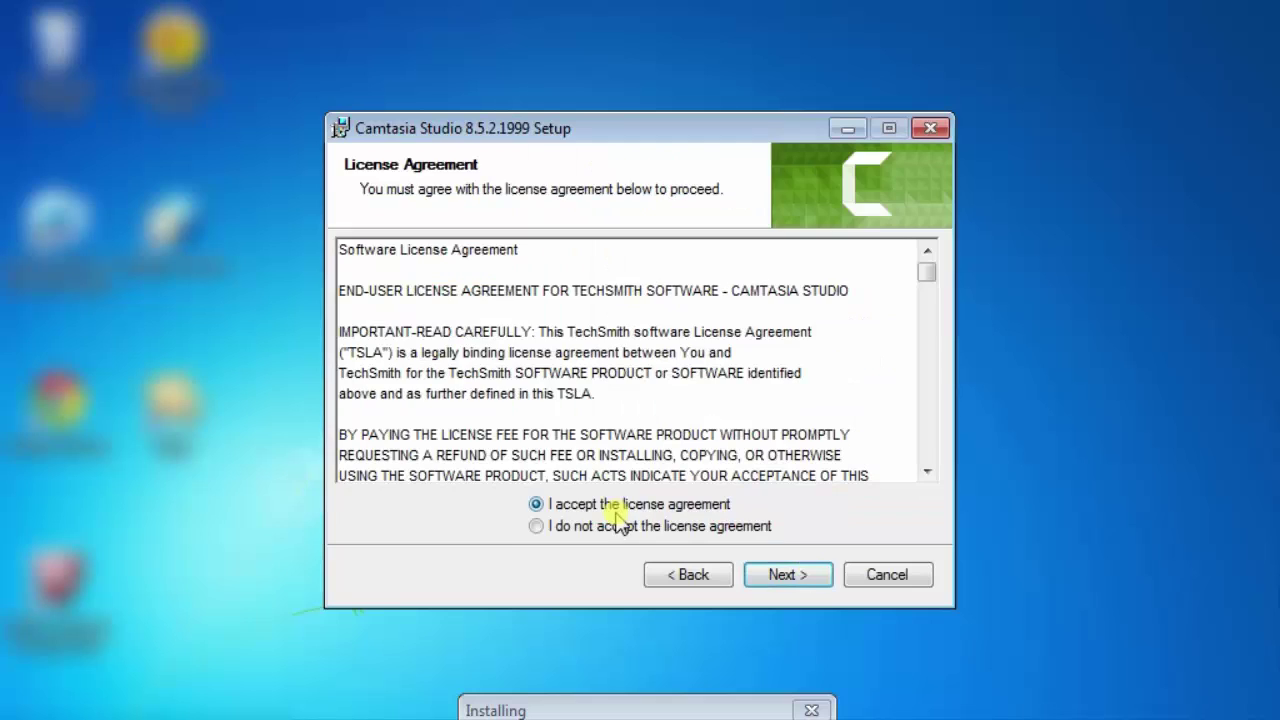
left_click(762, 570)
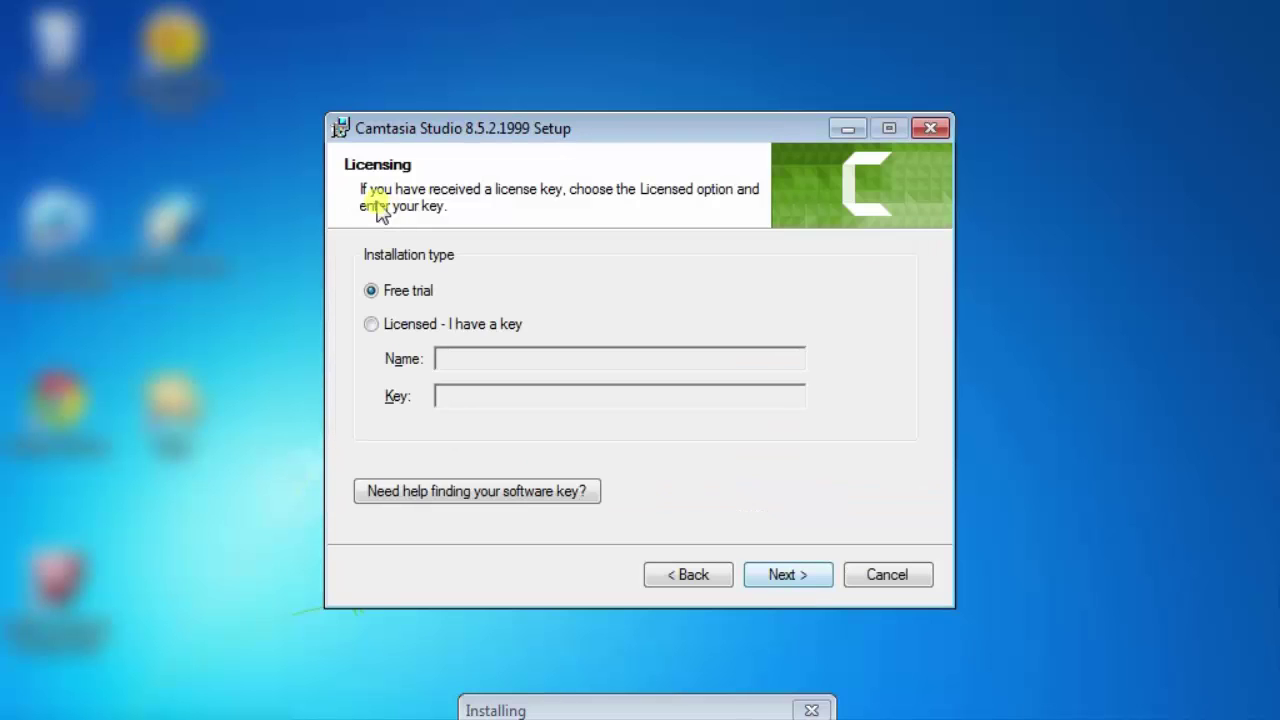
left_click(781, 576)
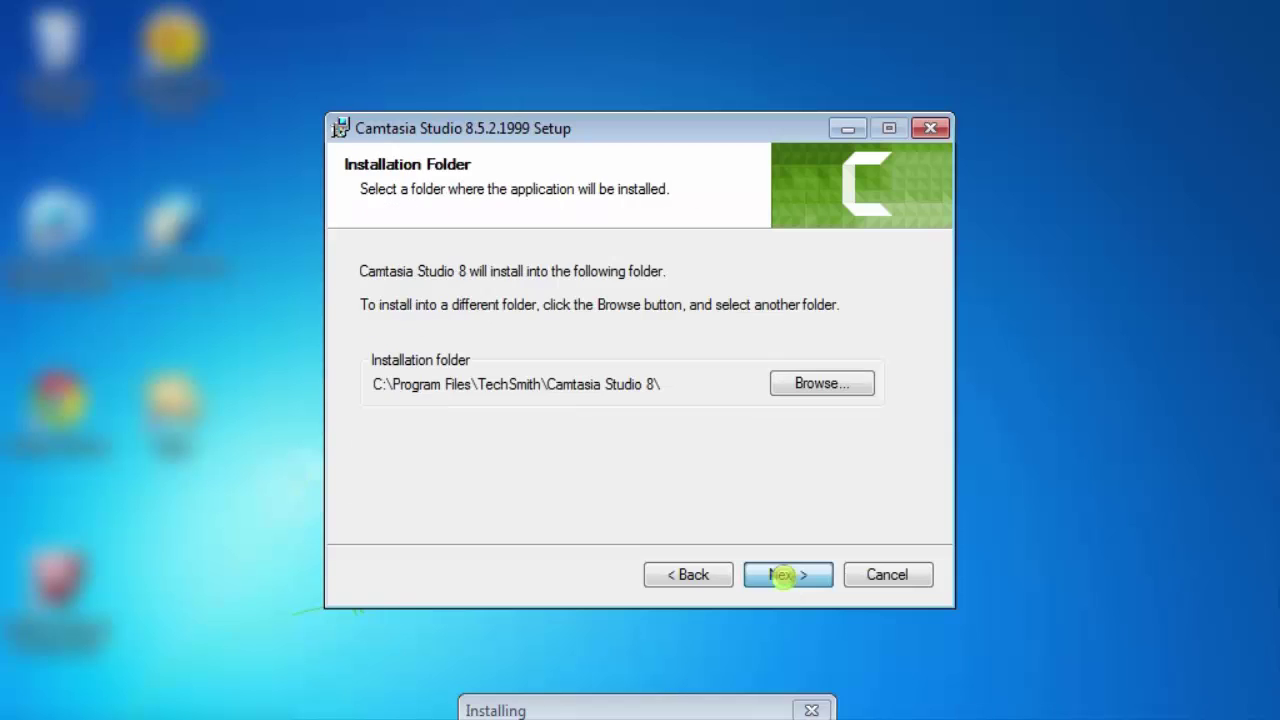
left_click(784, 578)
left_click(767, 570)
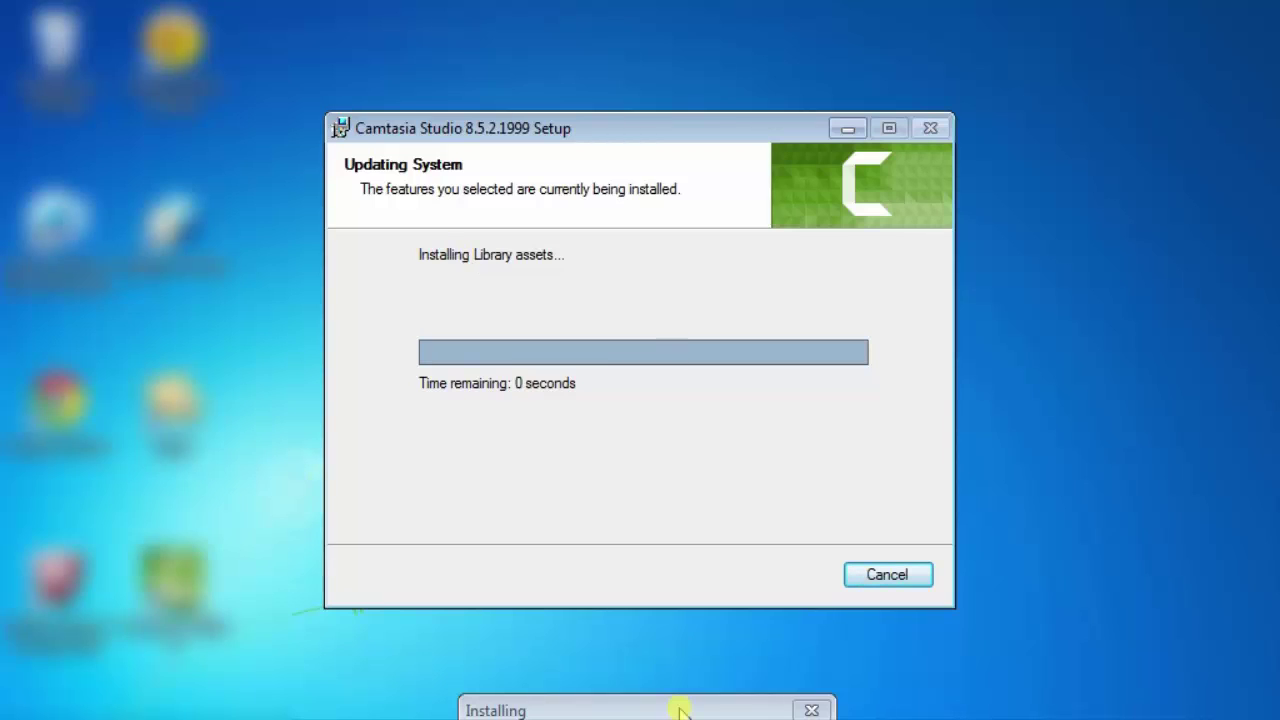
Resume setup instead of quitting and let Camtasia Studio 8 finish installing
left_click_drag(680, 708, 670, 548)
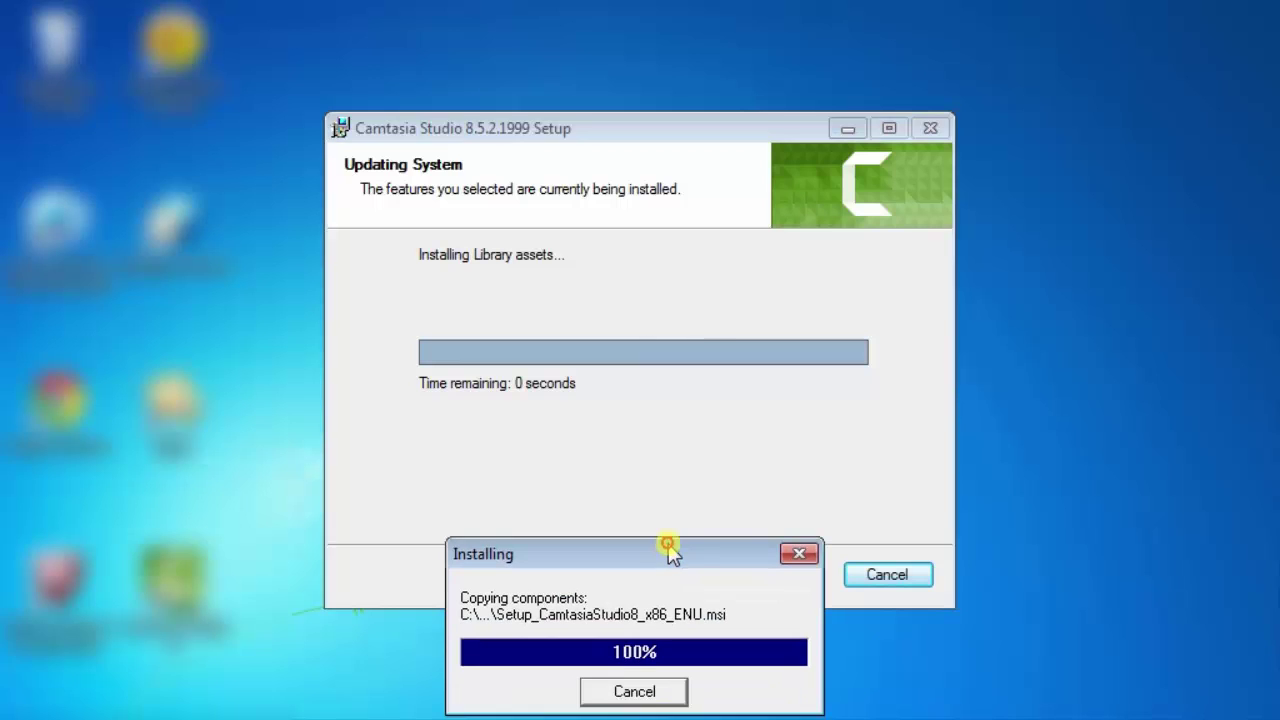
left_click(795, 553)
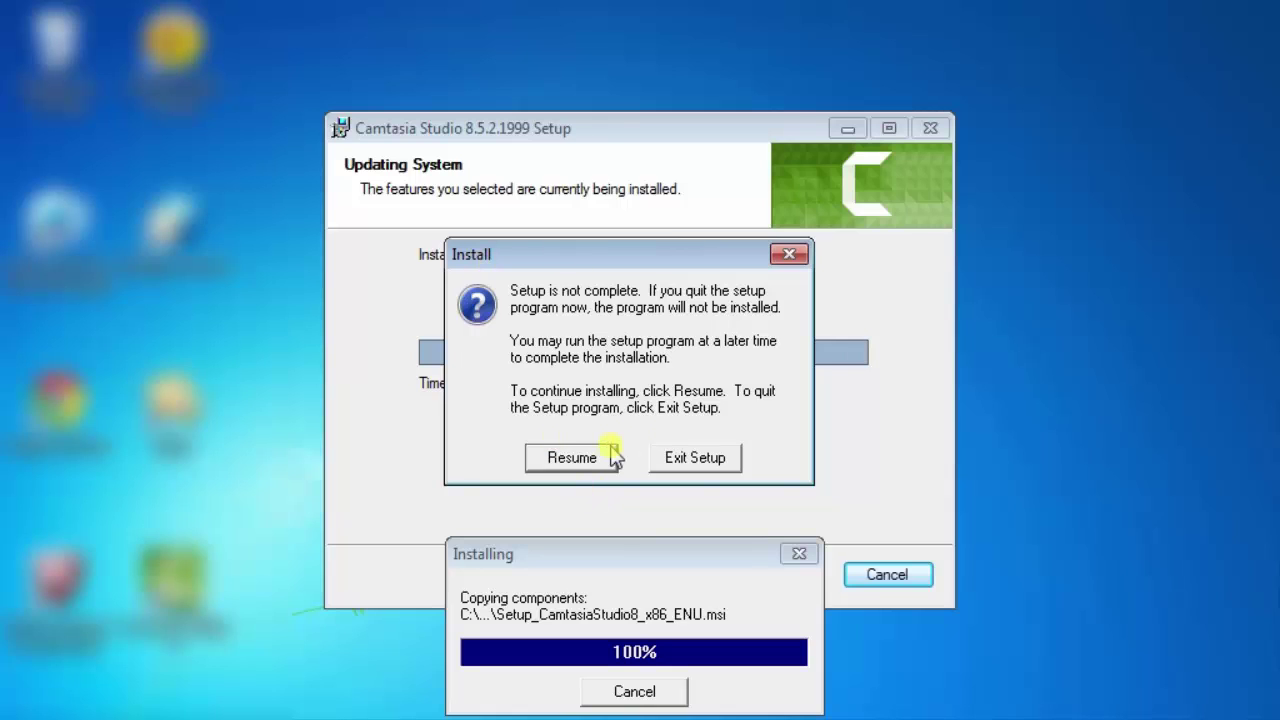
left_click(597, 461)
left_click_drag(728, 572, 737, 716)
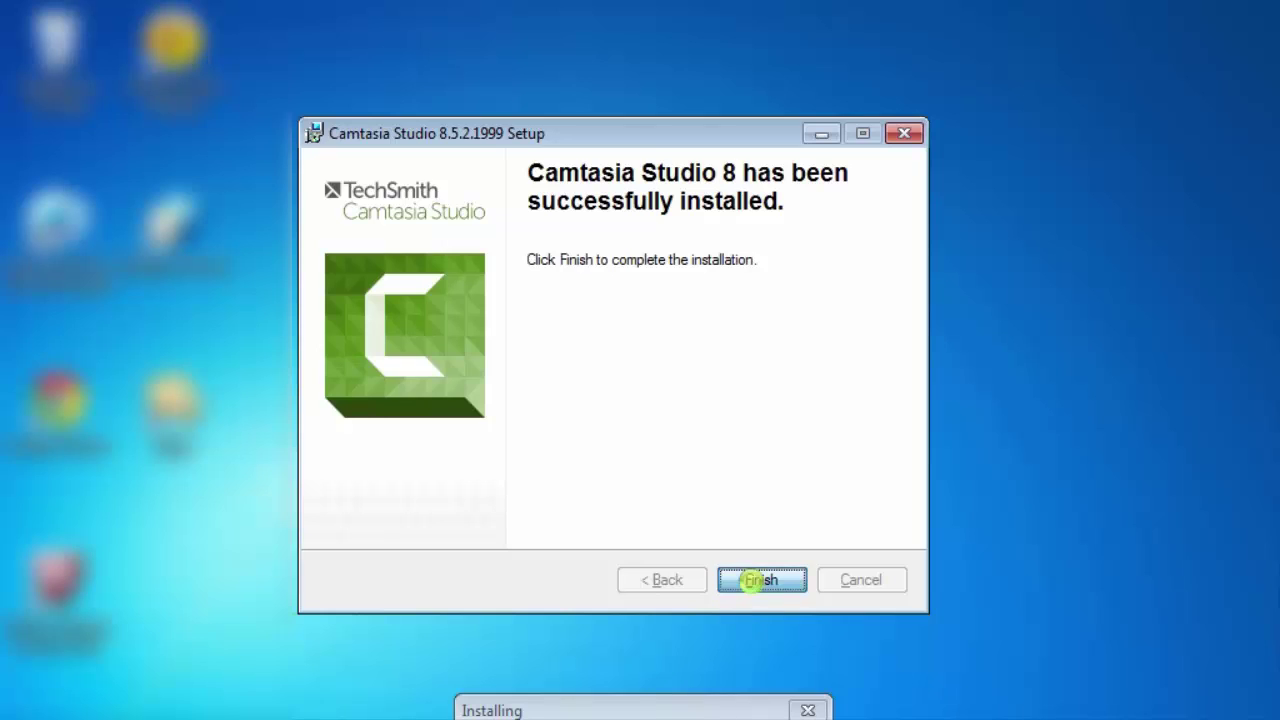
Finish the installation wizard and start the 30-day Camtasia Studio evaluation
left_click(752, 582)
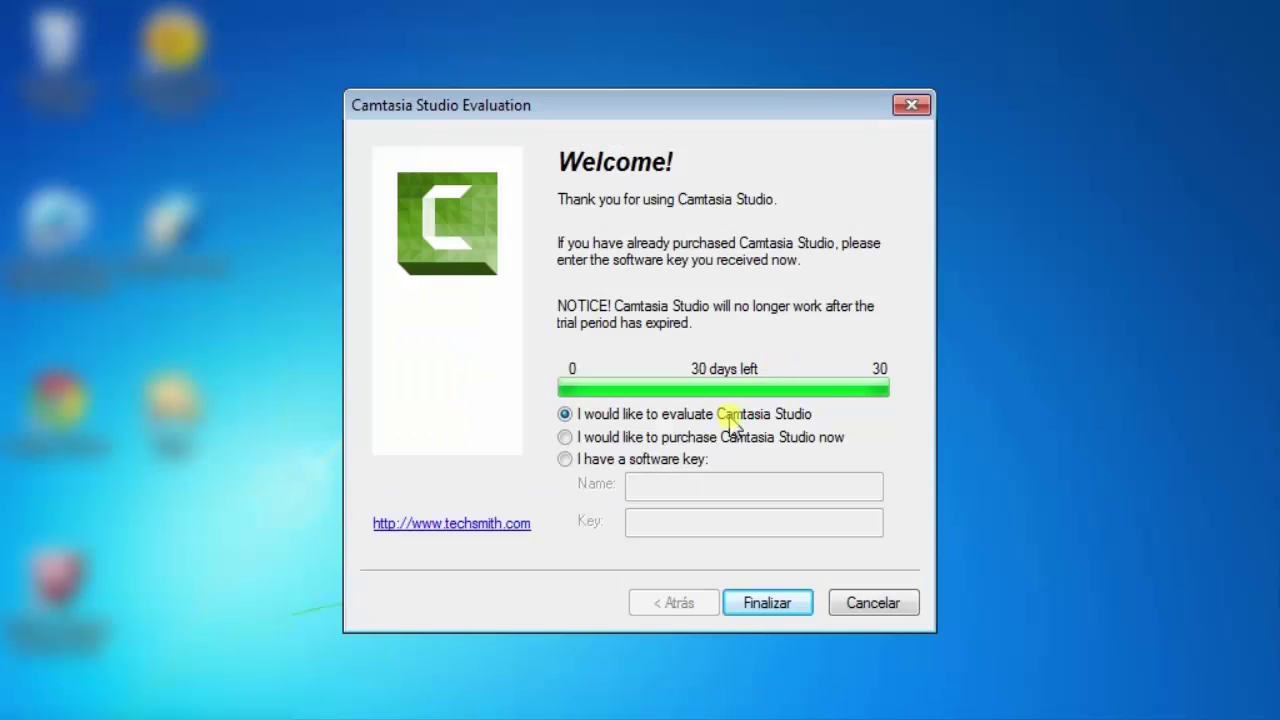
left_click(766, 603)
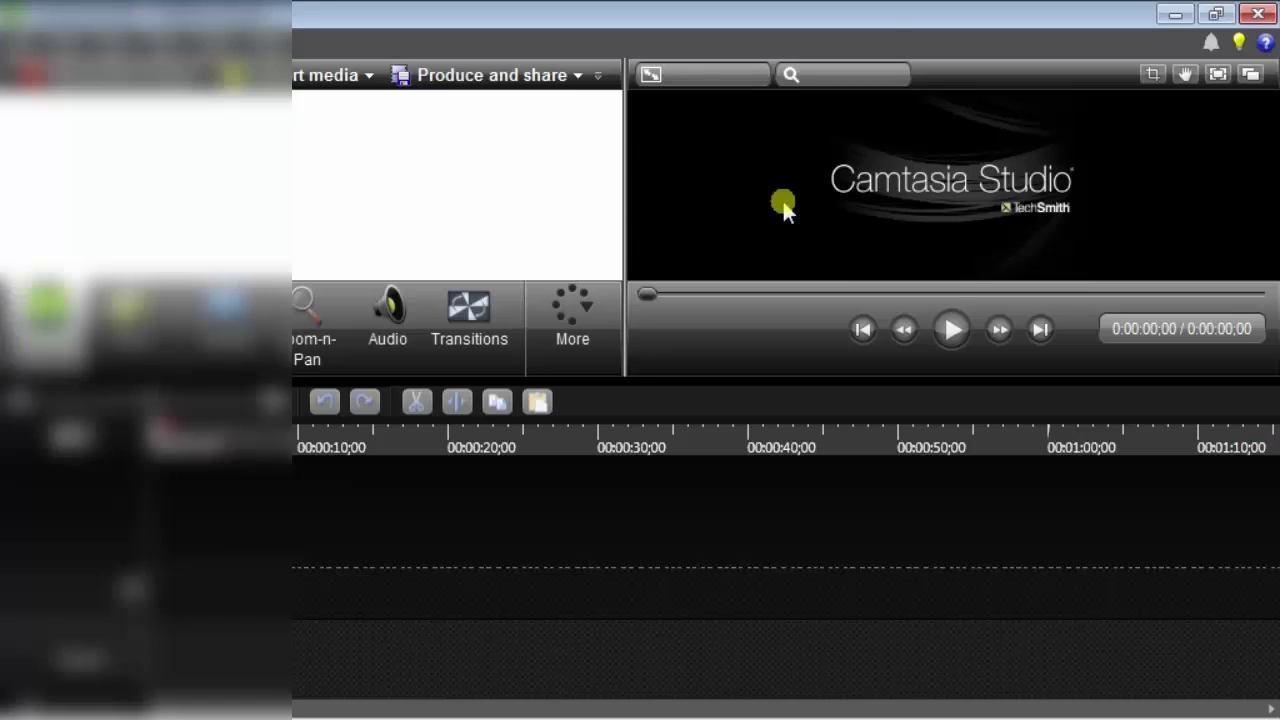